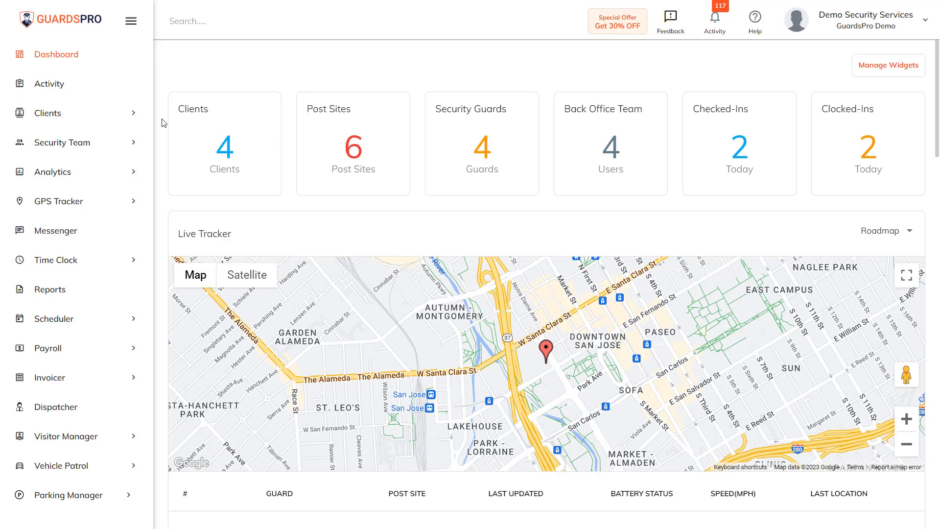
- Go to Clients > Post Sites and show The Towers Condominium's Tasks tab
{"action": "left_click", "coordinate": [116, 119]}
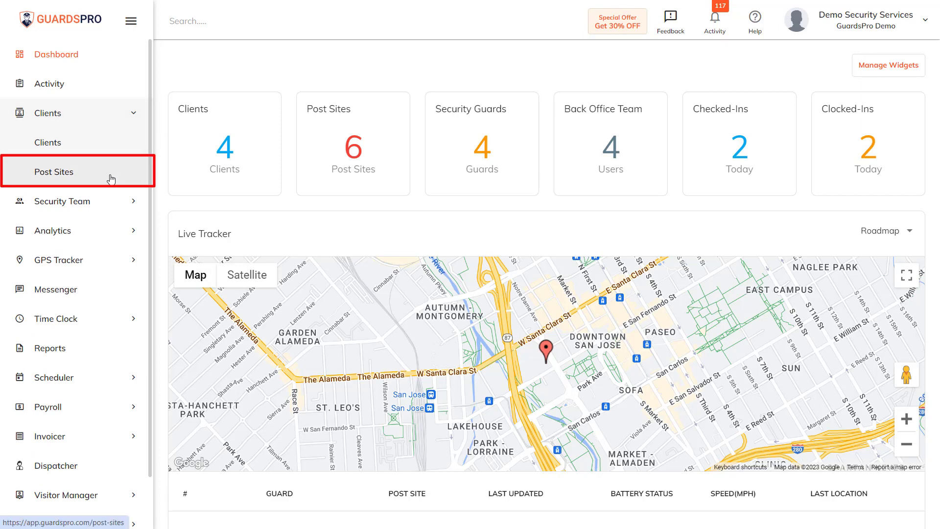
{"action": "left_click", "coordinate": [112, 179]}
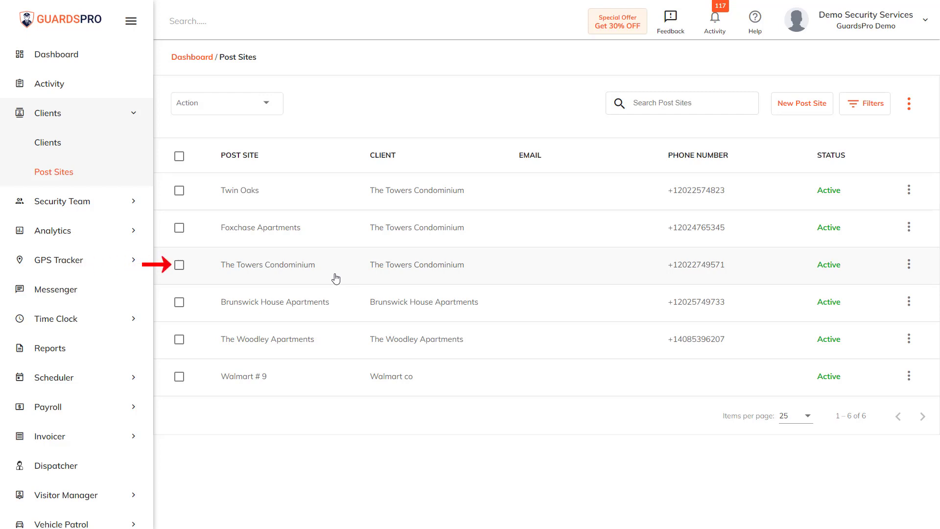
{"action": "left_click", "coordinate": [336, 278]}
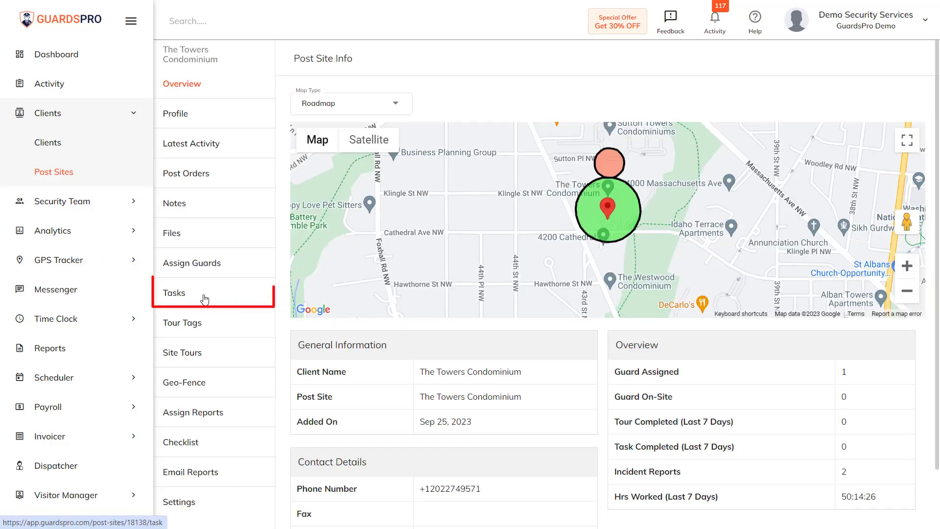
{"action": "left_click", "coordinate": [205, 299]}
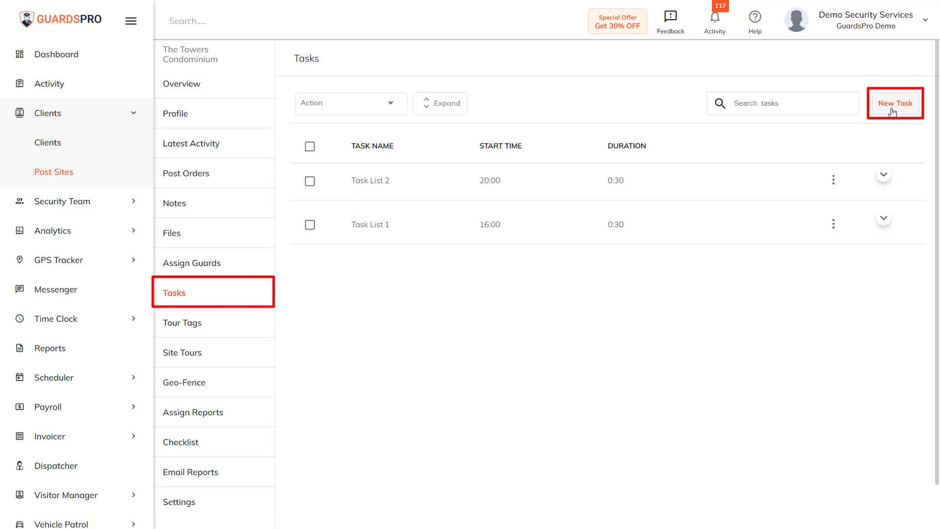
- Start a new task named 'Task List 3' with a patrol description, scheduled Monday and Tuesday
{"action": "left_click", "coordinate": [893, 111]}
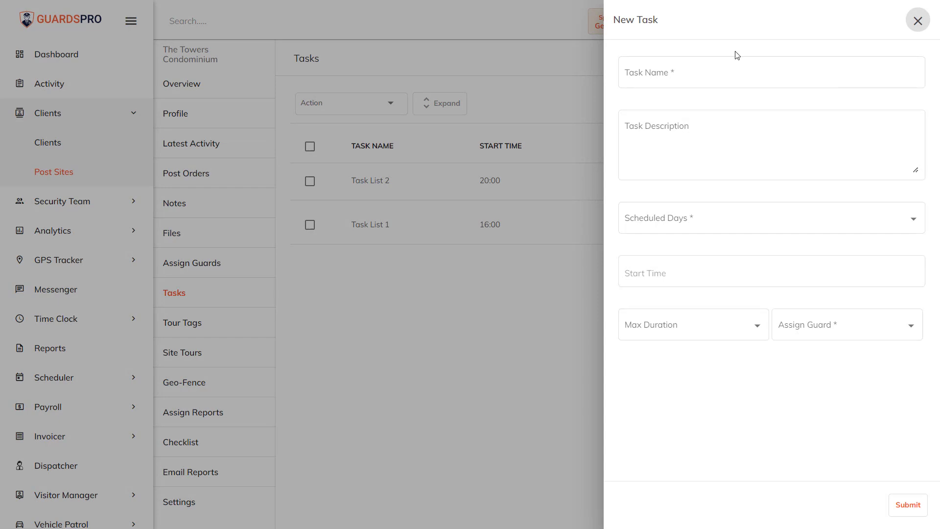
{"action": "left_click", "coordinate": [706, 73]}
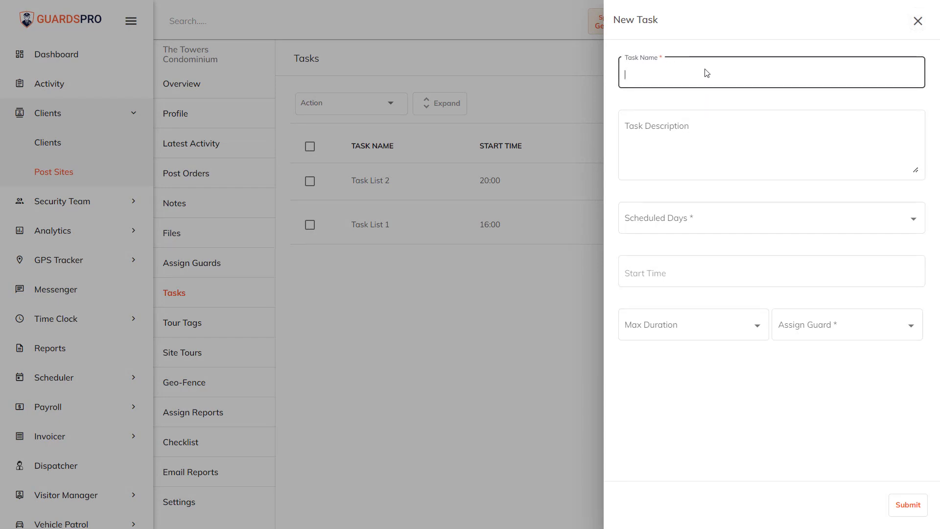
{"action": "type", "text": "Task List 3"}
{"action": "left_click", "coordinate": [669, 133]}
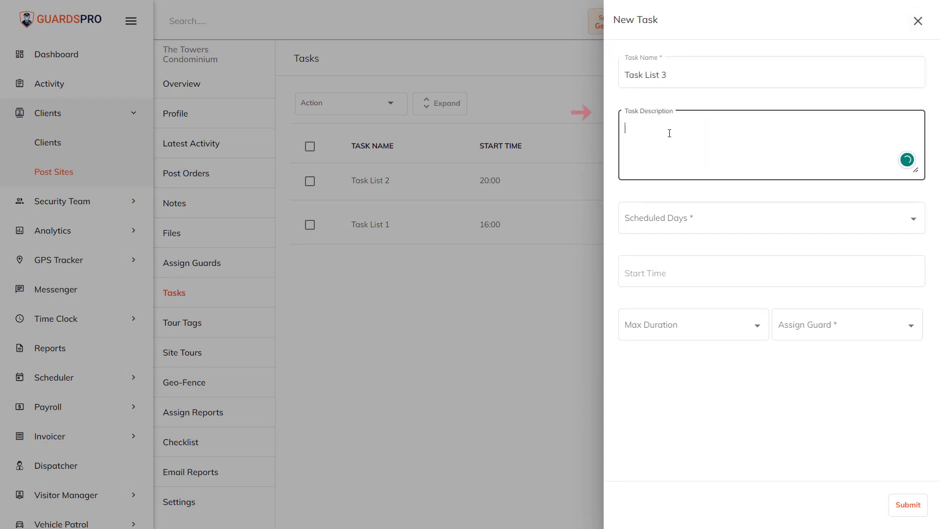
{"action": "type", "text": "Perimeter Patrol: Walk around the condo building and parking areas. Inspect fences, gates, and access points. Report suspicious activities and unauthorized individuals."}
{"action": "left_click", "coordinate": [911, 219]}
{"action": "left_click", "coordinate": [890, 245]}
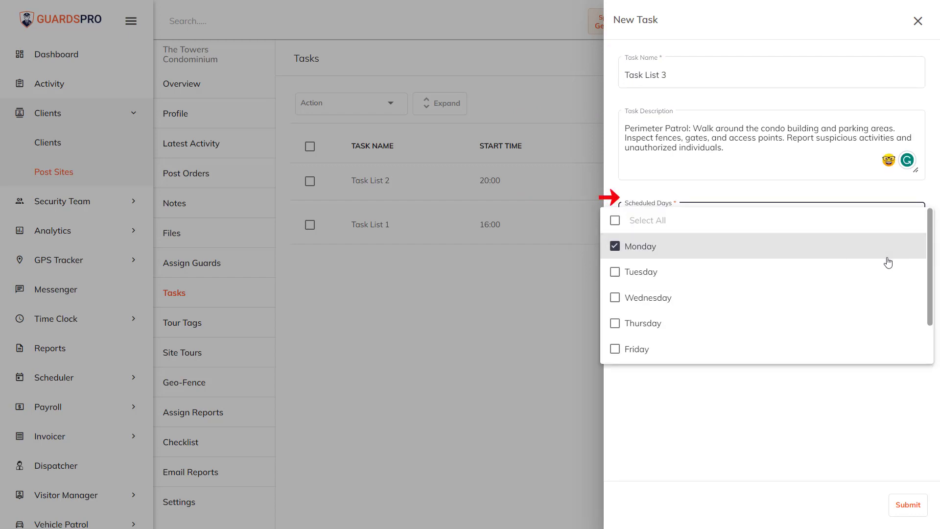
{"action": "left_click", "coordinate": [888, 271]}
- Set the task's start time to 00:30, maximum duration to 0:10, and assign a guard
{"action": "left_click", "coordinate": [842, 407]}
{"action": "left_click", "coordinate": [886, 277]}
{"action": "left_click", "coordinate": [748, 334]}
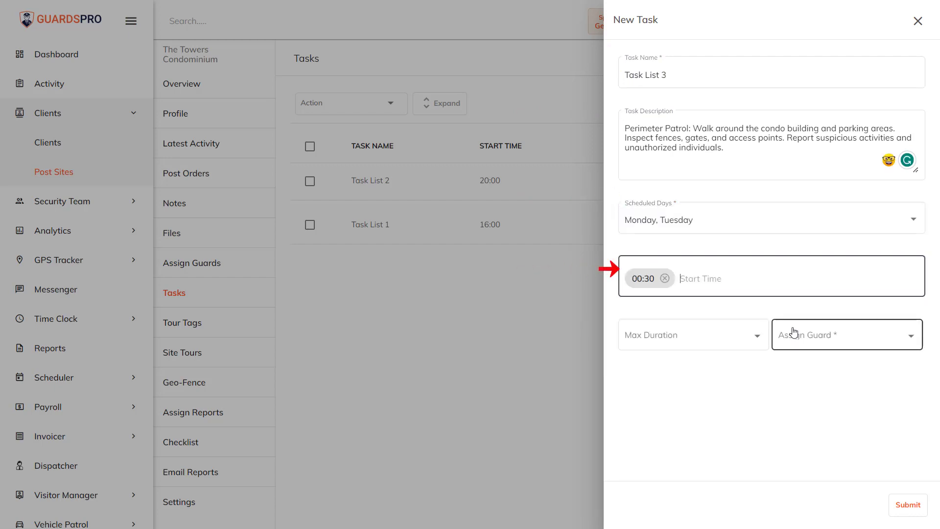
{"action": "left_click", "coordinate": [688, 392]}
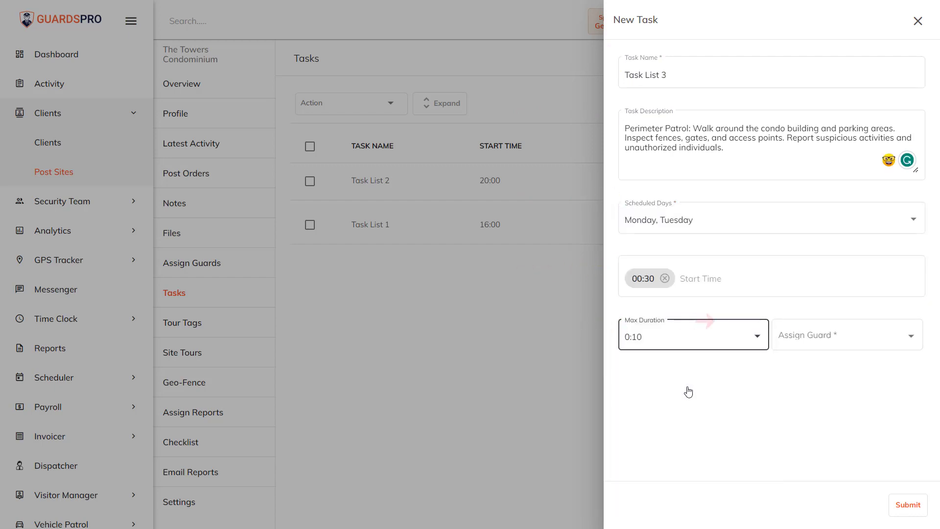
{"action": "left_click", "coordinate": [903, 344]}
{"action": "left_click", "coordinate": [846, 362]}
{"action": "left_click", "coordinate": [845, 416]}
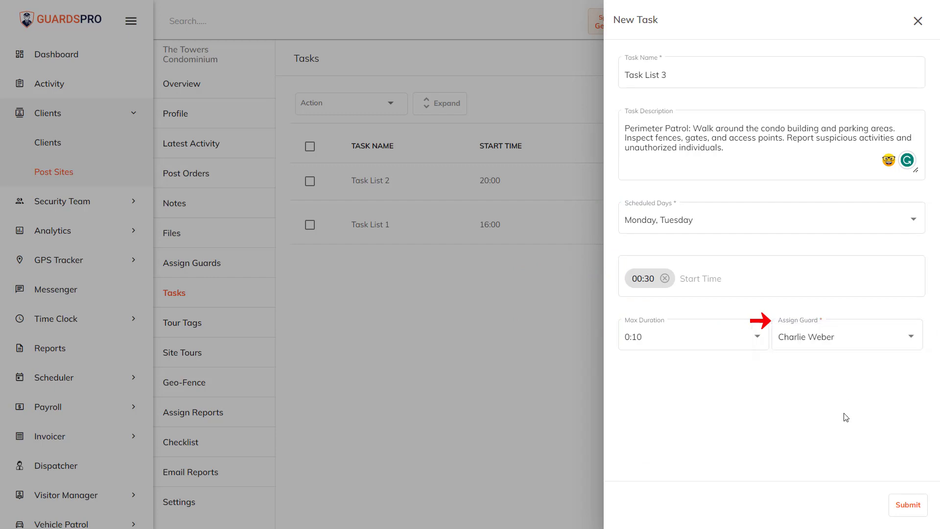